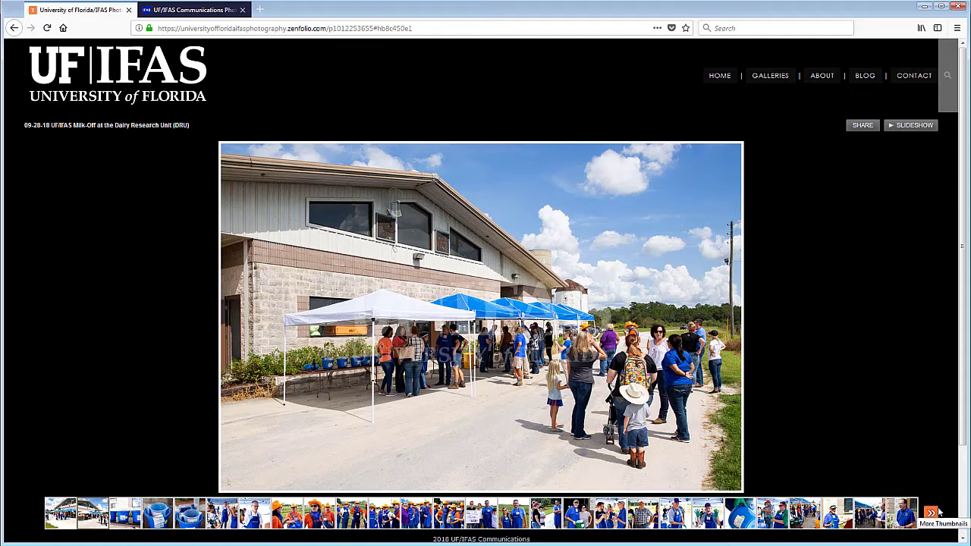
# Look at the photos.ifas.ufl.edu search site, and browse to the next photo in the Milk-Off gallery.
pyautogui.click(182, 18)
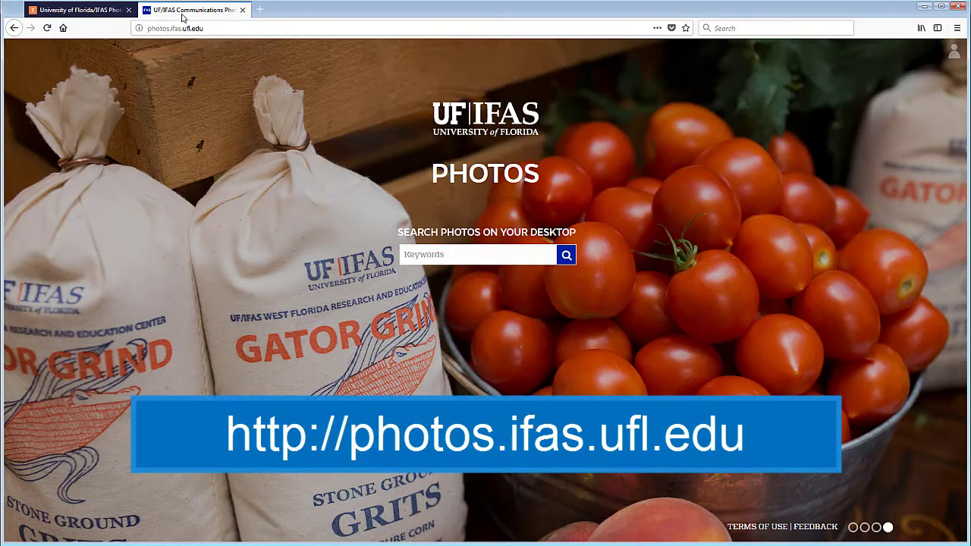
pyautogui.click(60, 10)
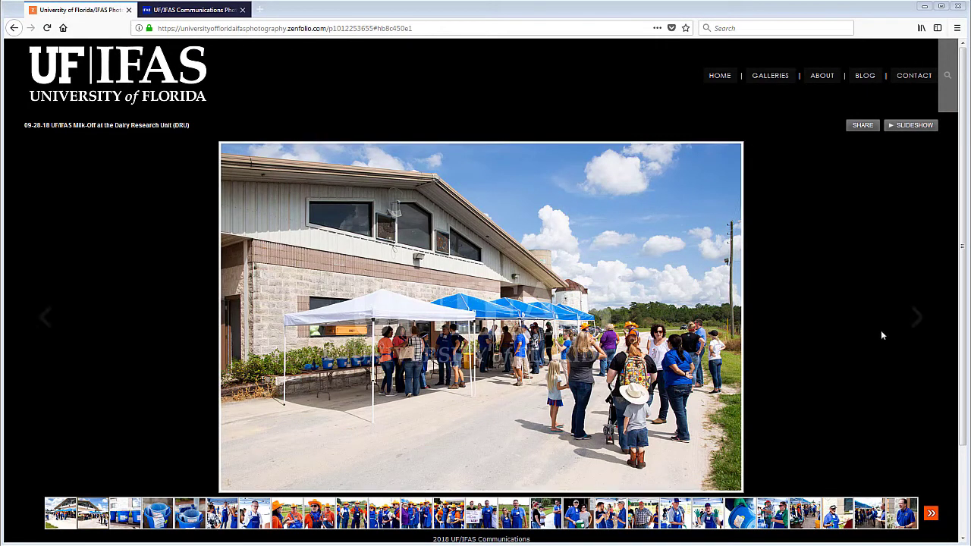
pyautogui.click(916, 318)
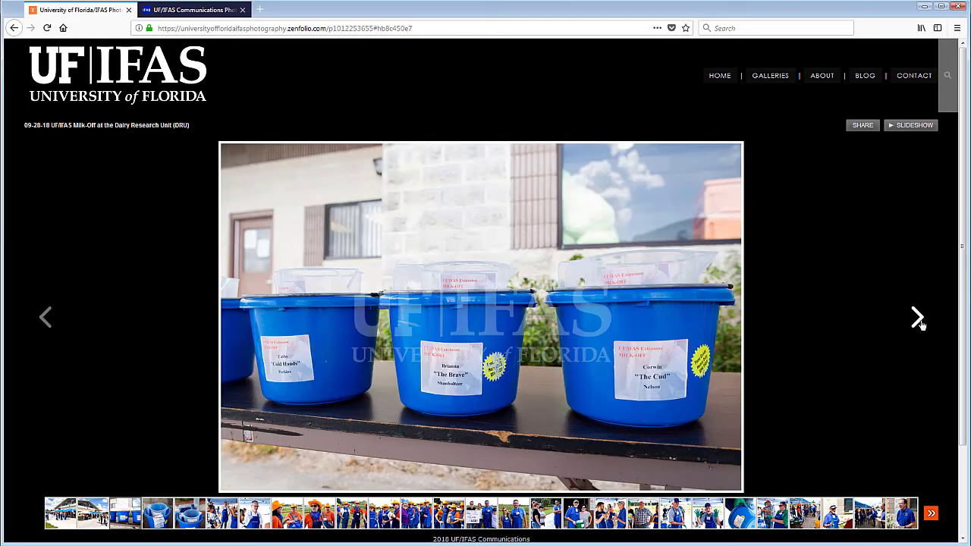
# Switch to the Milk Off Images folder in Windows Explorer and select the MilkOff0001 photo.
pyautogui.hotkey('alt', 'Tab')
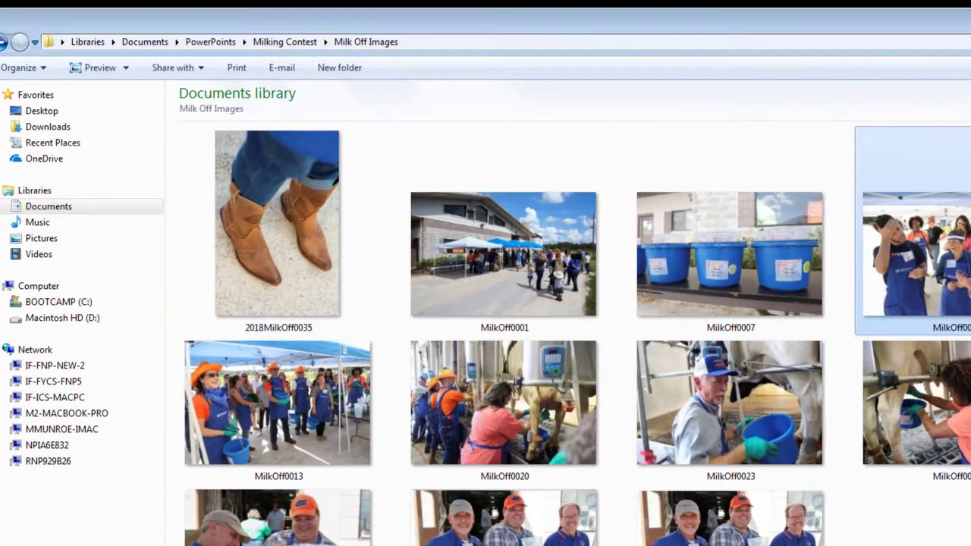
pyautogui.click(493, 273)
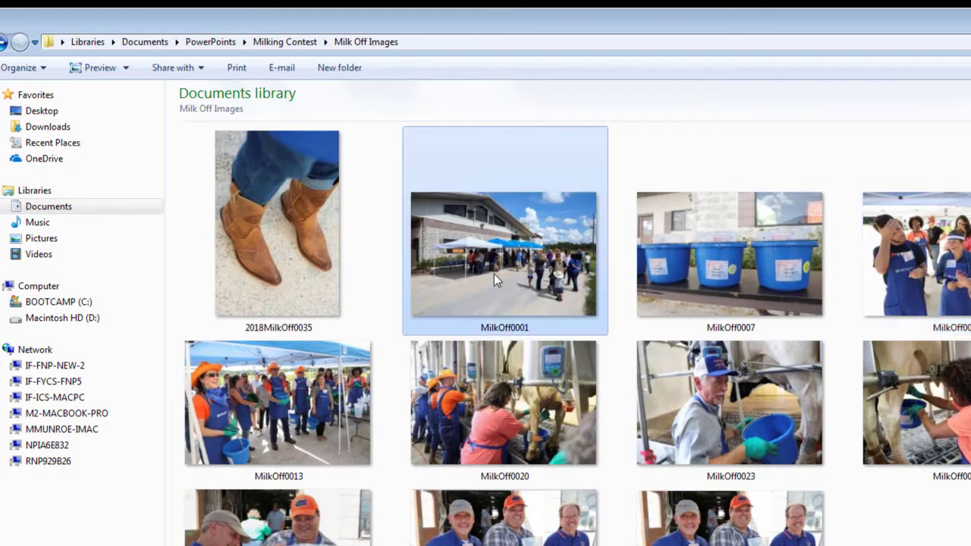
pyautogui.click(318, 254)
pyautogui.click(493, 262)
pyautogui.click(314, 235)
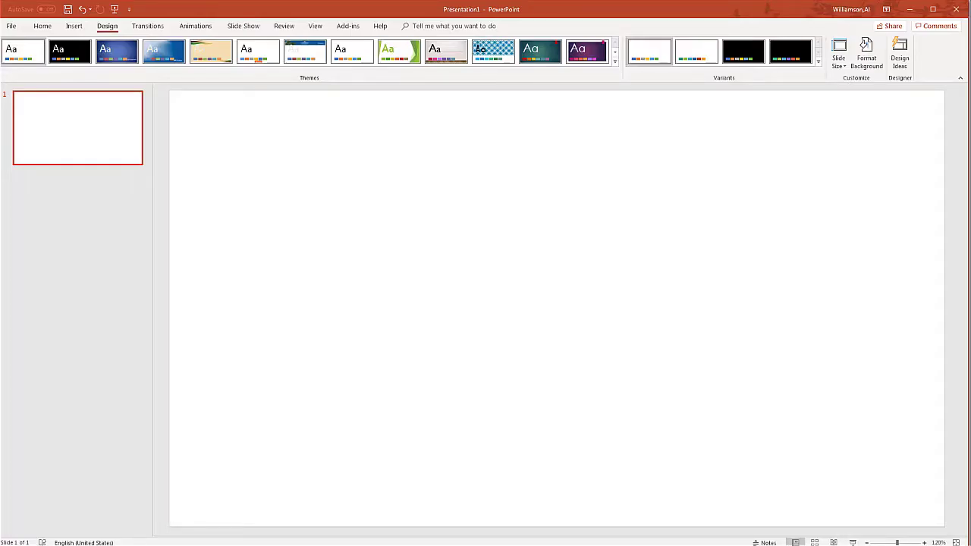
# Review the slide size choices and the available slide layouts for the first slide of the blank PowerPoint presentation.
pyautogui.click(845, 69)
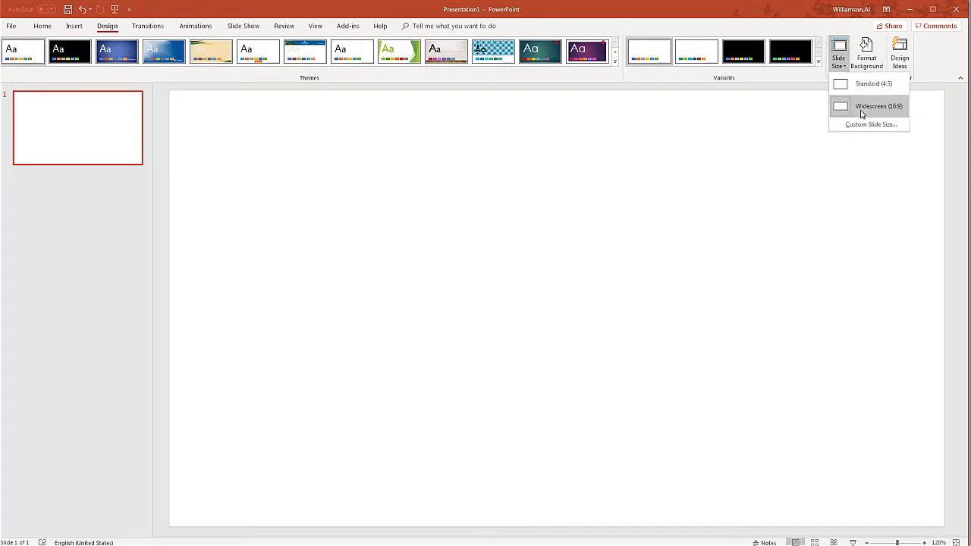
pyautogui.click(519, 206)
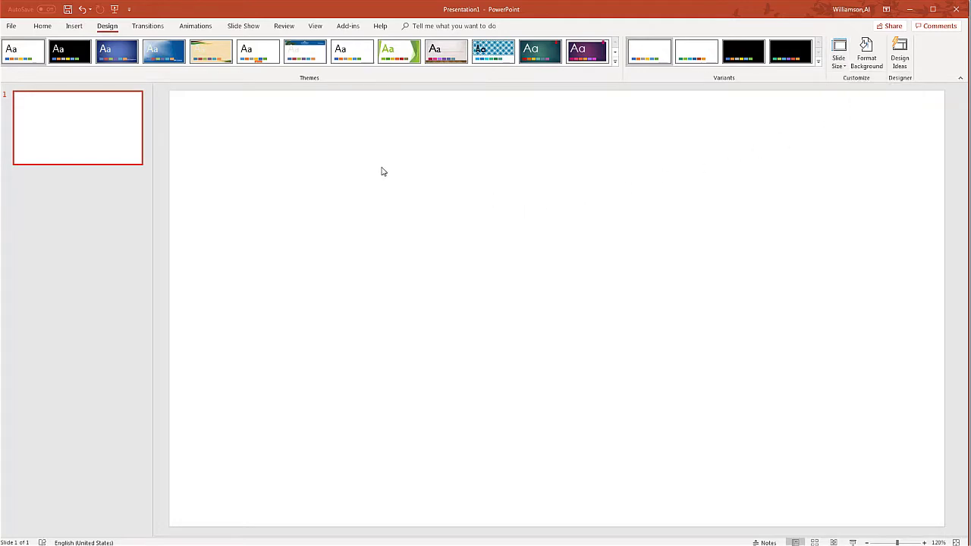
pyautogui.click(43, 28)
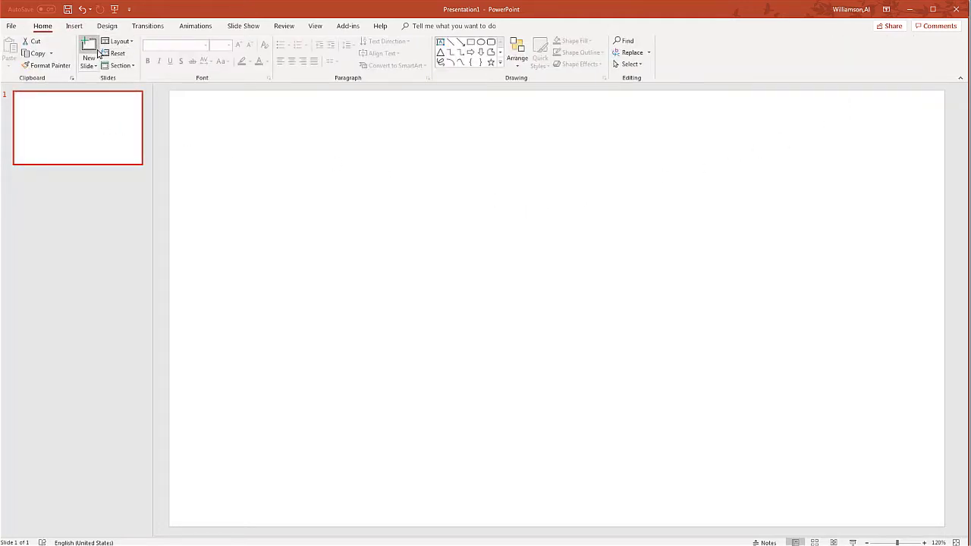
pyautogui.click(119, 41)
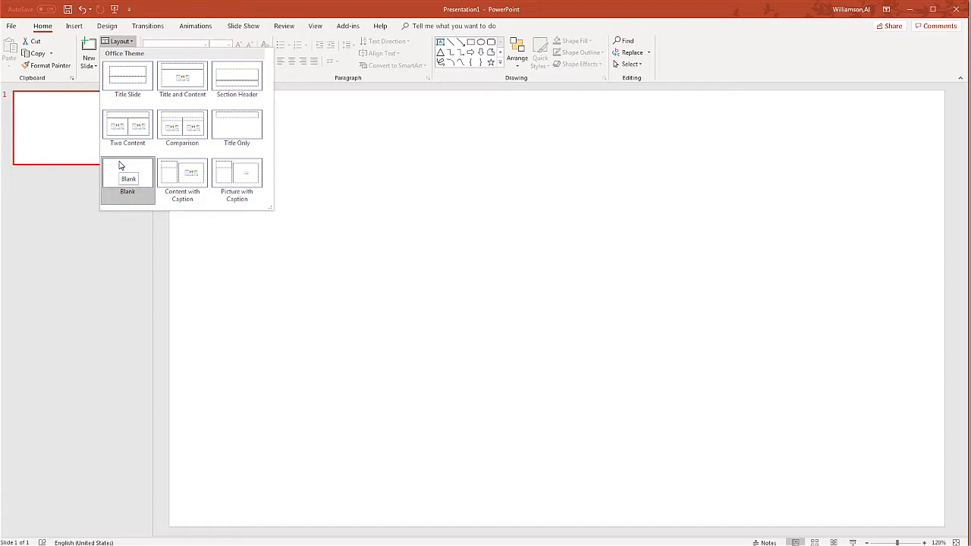
pyautogui.click(314, 273)
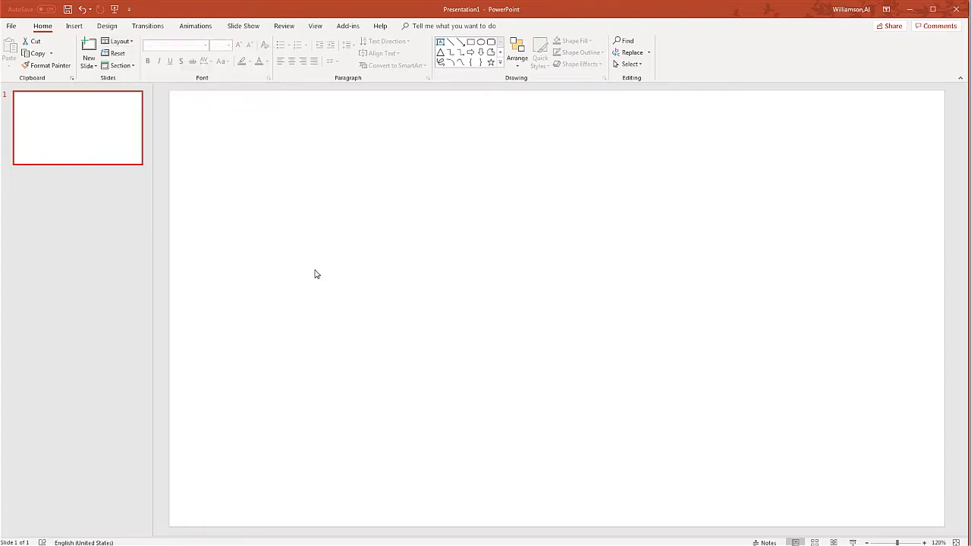
pyautogui.click(130, 156)
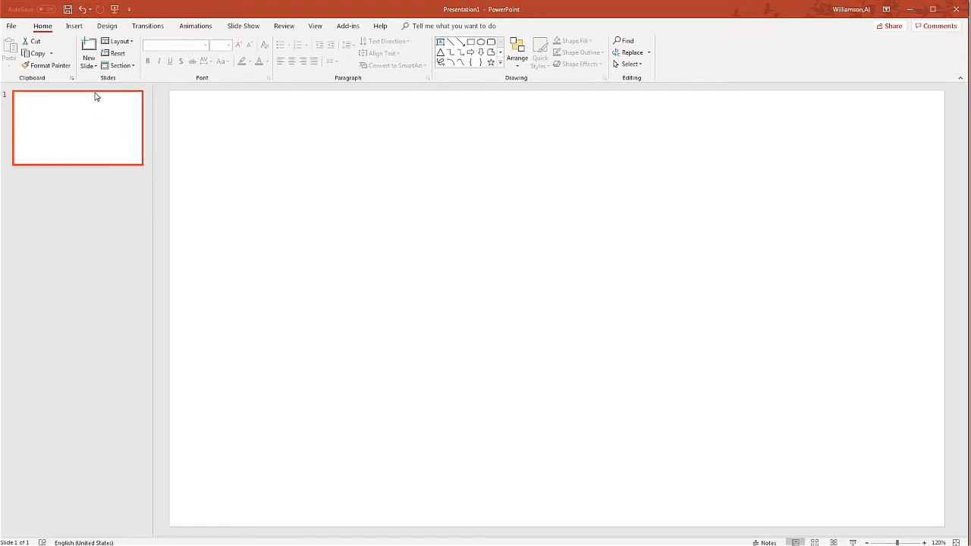
# Insert the MilkOff0001 picture from the Milk Off Images folder and apply the design idea that fills the whole slide.
pyautogui.click(74, 27)
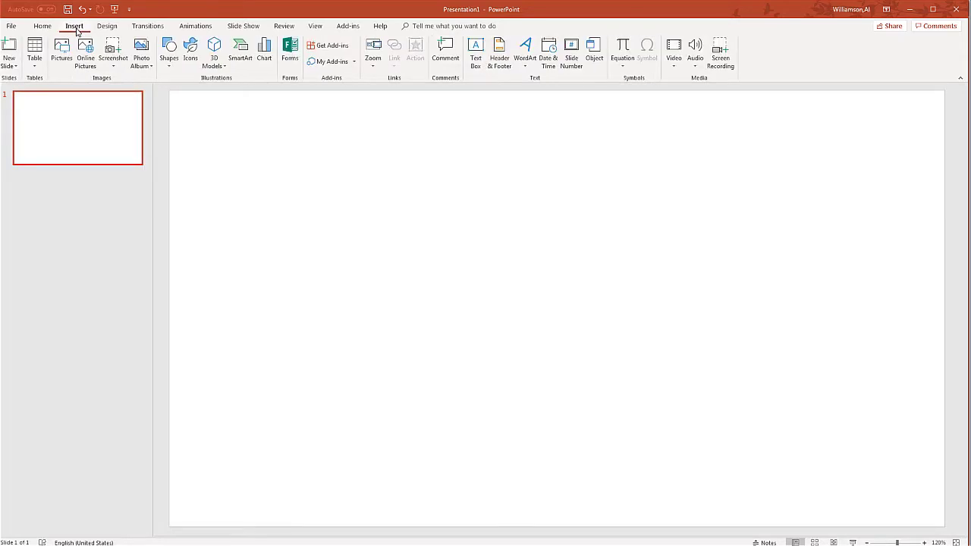
pyautogui.click(62, 50)
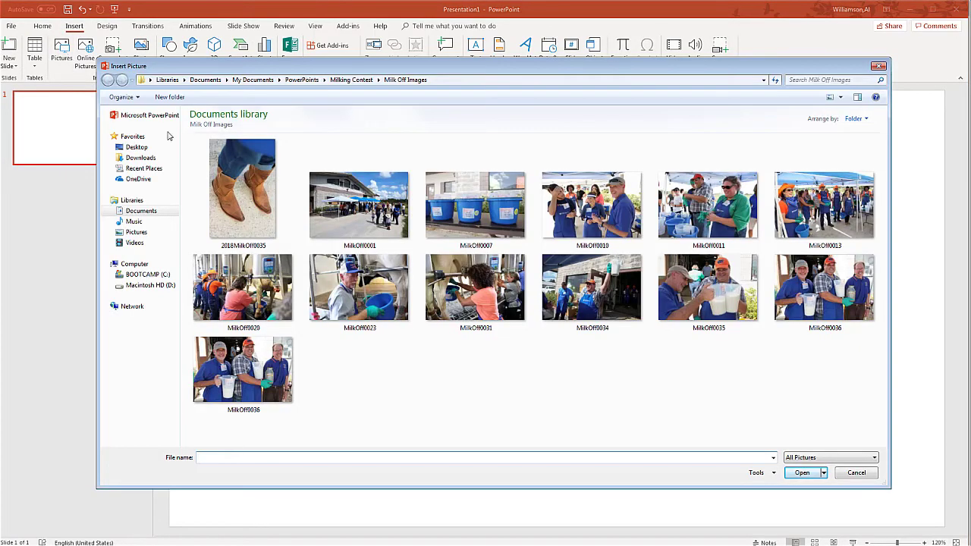
pyautogui.click(360, 201)
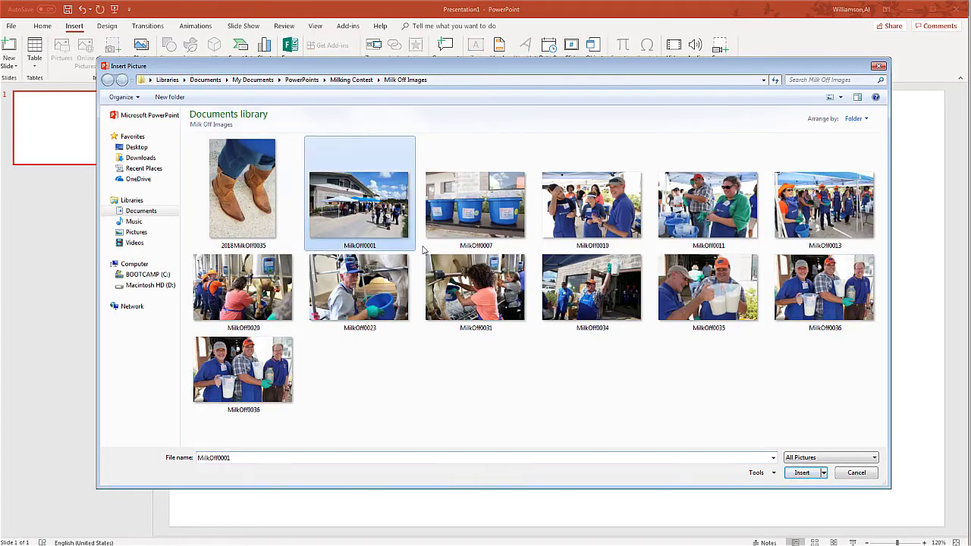
pyautogui.click(802, 474)
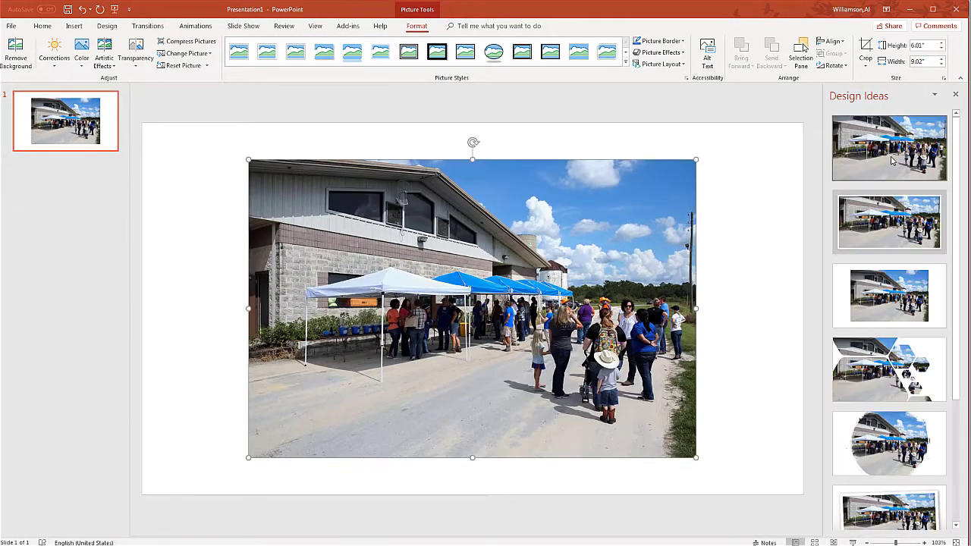
pyautogui.click(891, 162)
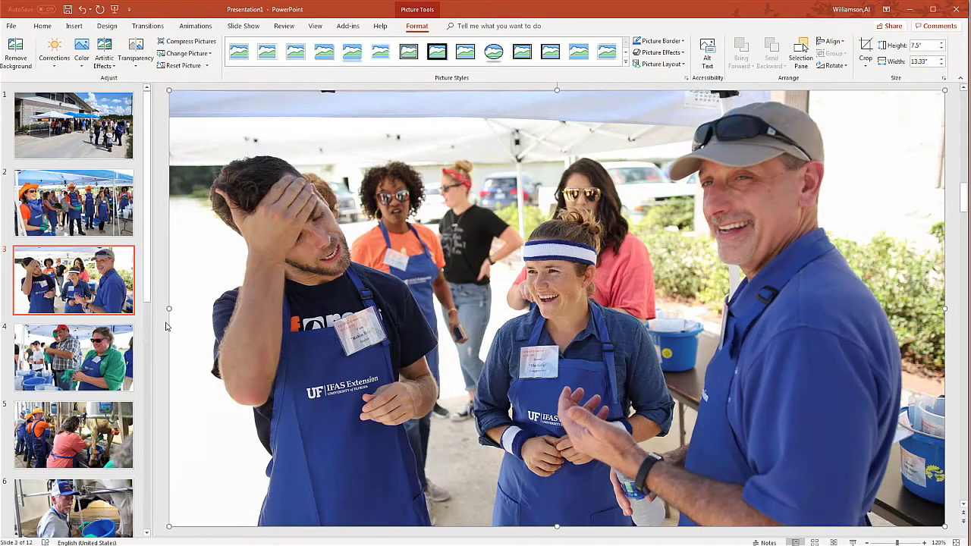
# Set picture compression to Web (150 ppi) and turn off Apply only to this picture.
pyautogui.moveTo(296, 285); pyautogui.dragTo(297, 283)
pyautogui.click(181, 47)
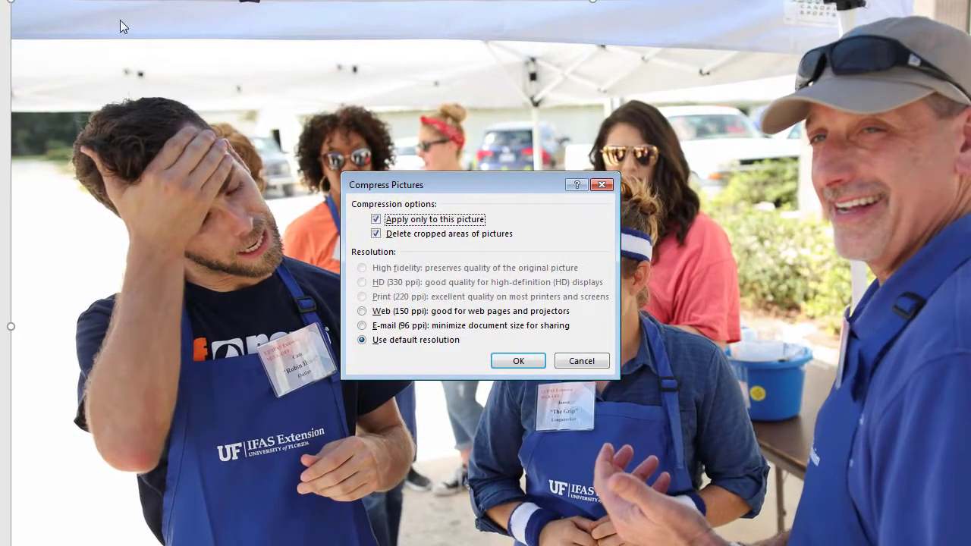
pyautogui.click(362, 311)
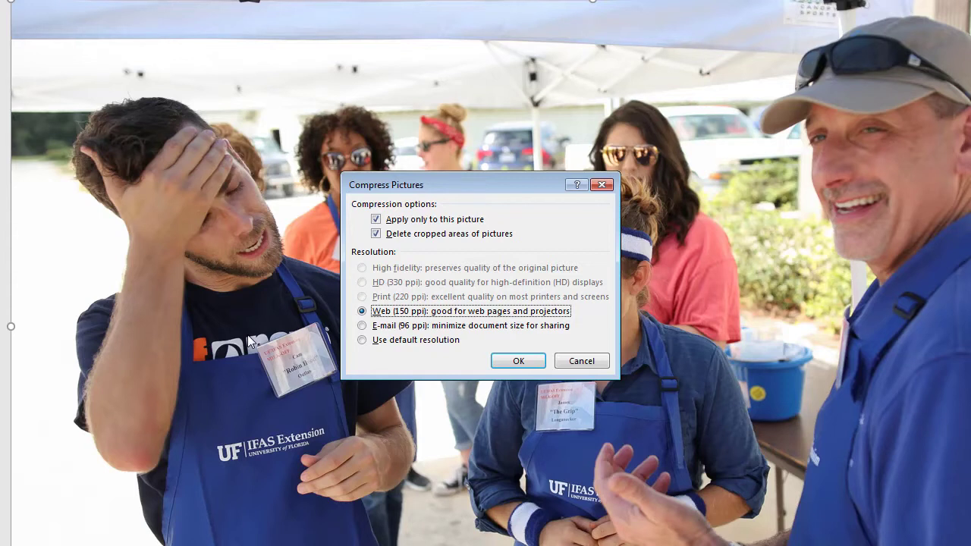
pyautogui.click(375, 219)
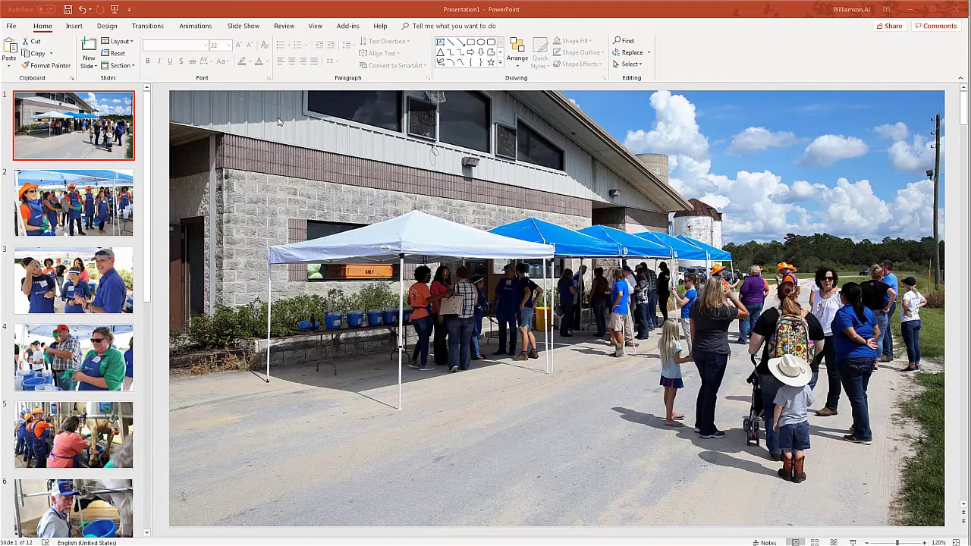
# Draw a wide text box across the tent area of slide 1's photo and fill it with standard blue.
pyautogui.click(75, 27)
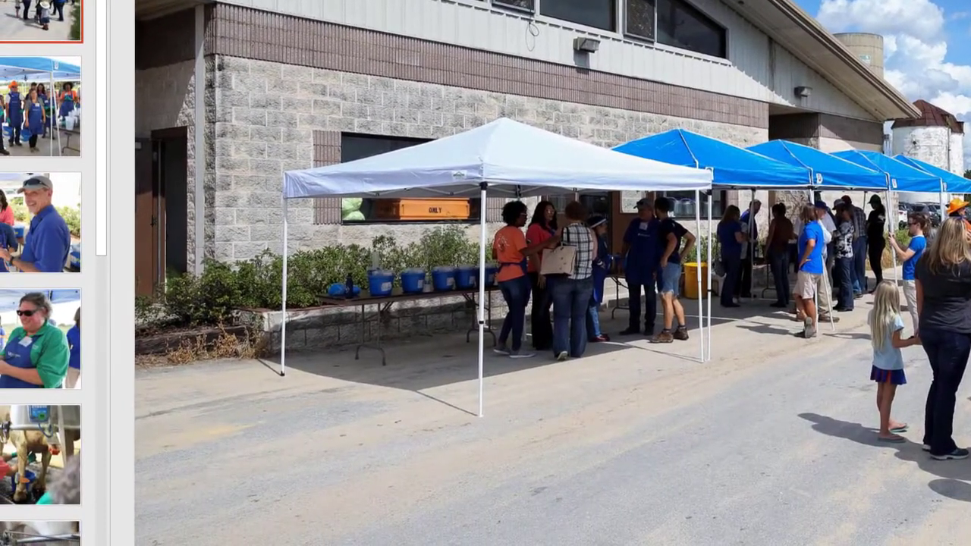
pyautogui.moveTo(152, 224); pyautogui.dragTo(838, 342)
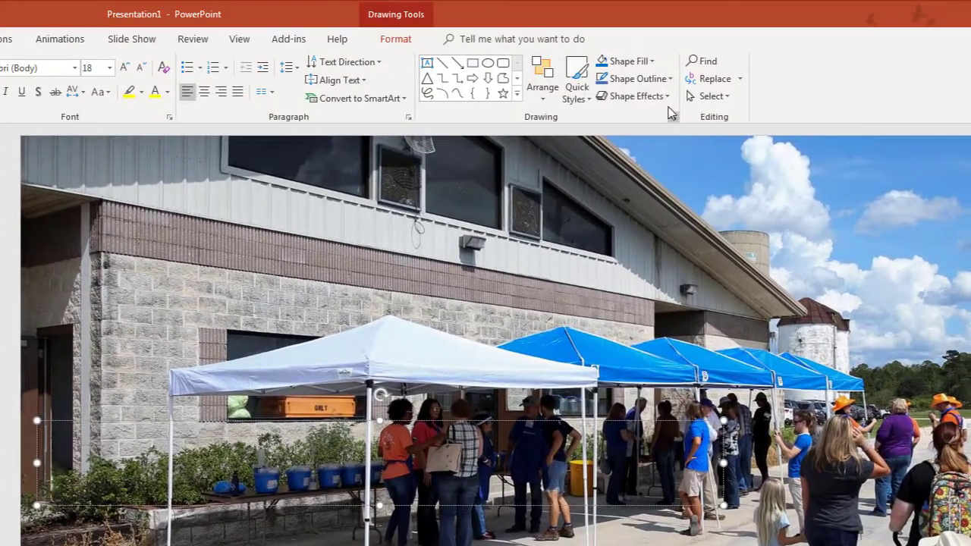
pyautogui.click(650, 63)
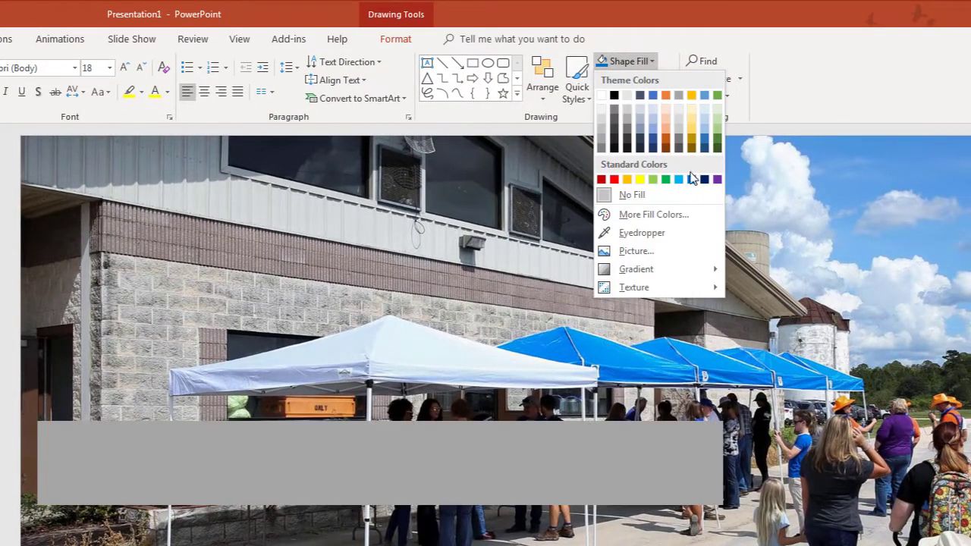
pyautogui.click(690, 180)
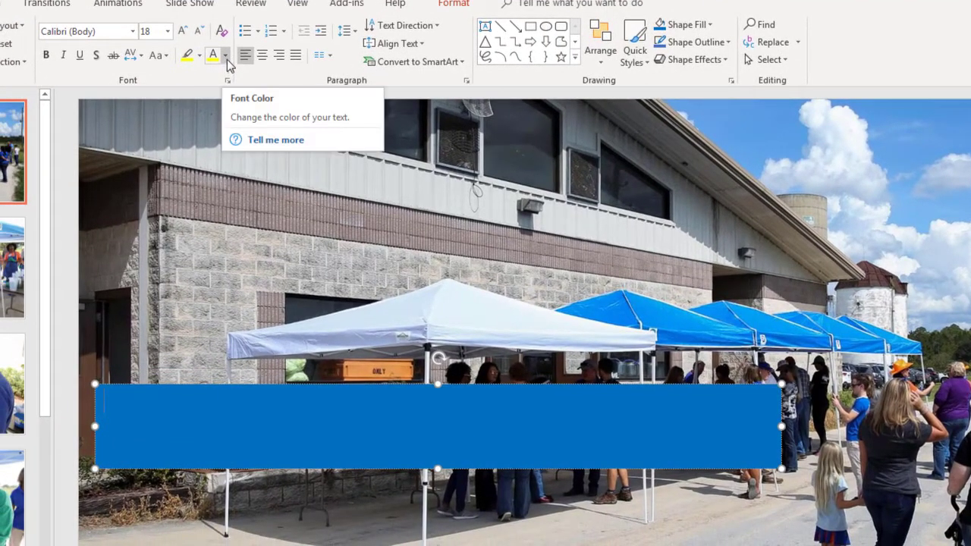
# Set the text box's font color to yellow and enter the title "UF IFAS Milk-Off Challenge".
pyautogui.click(226, 59)
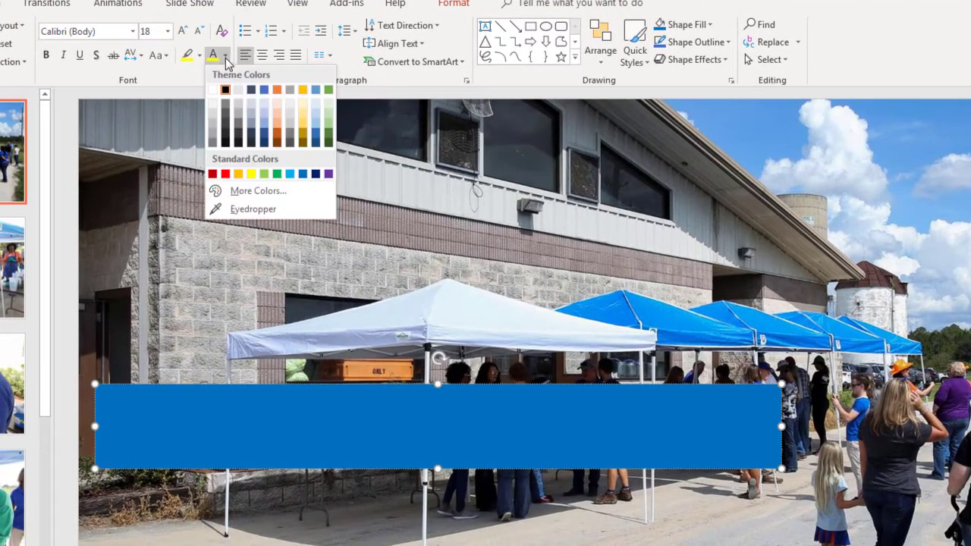
pyautogui.click(253, 173)
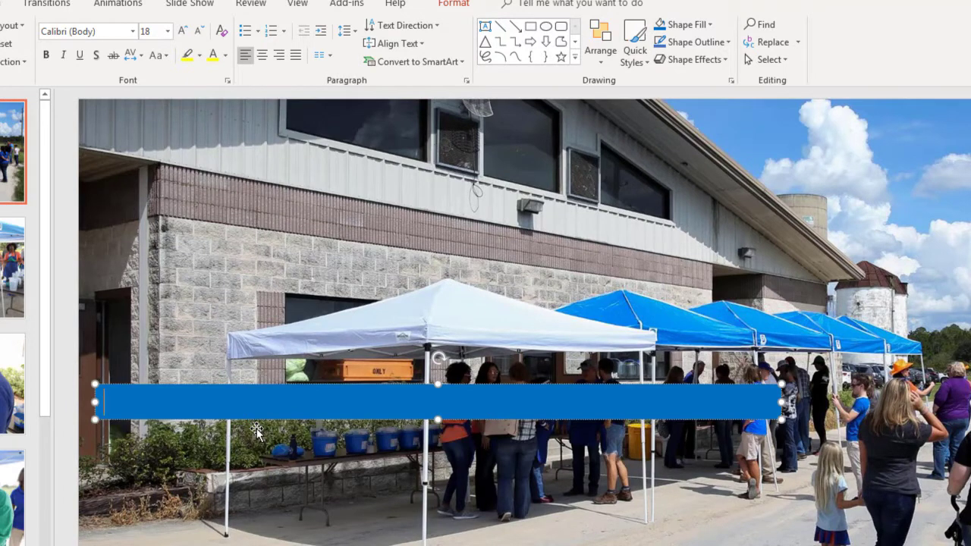
pyautogui.write('UF IFAS ')
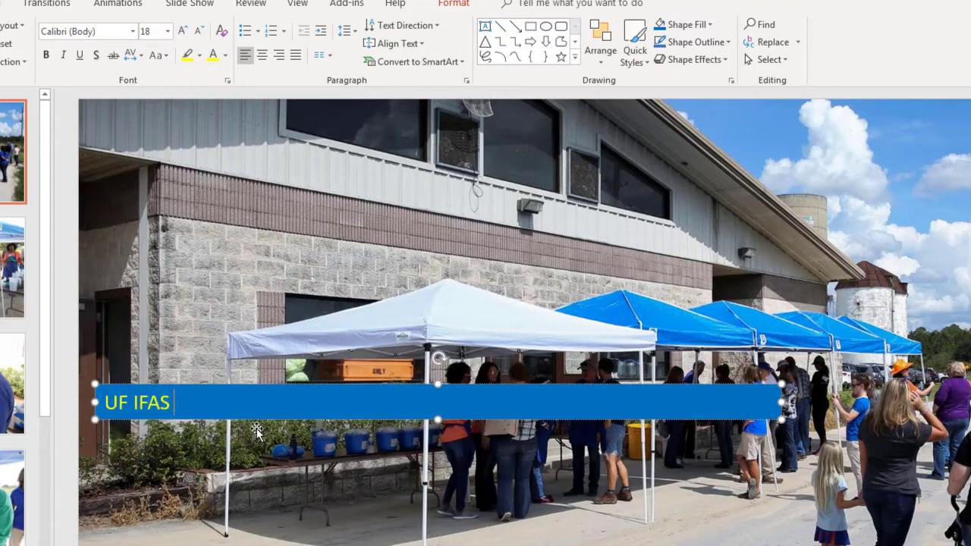
pyautogui.write('Milk-Offi C')
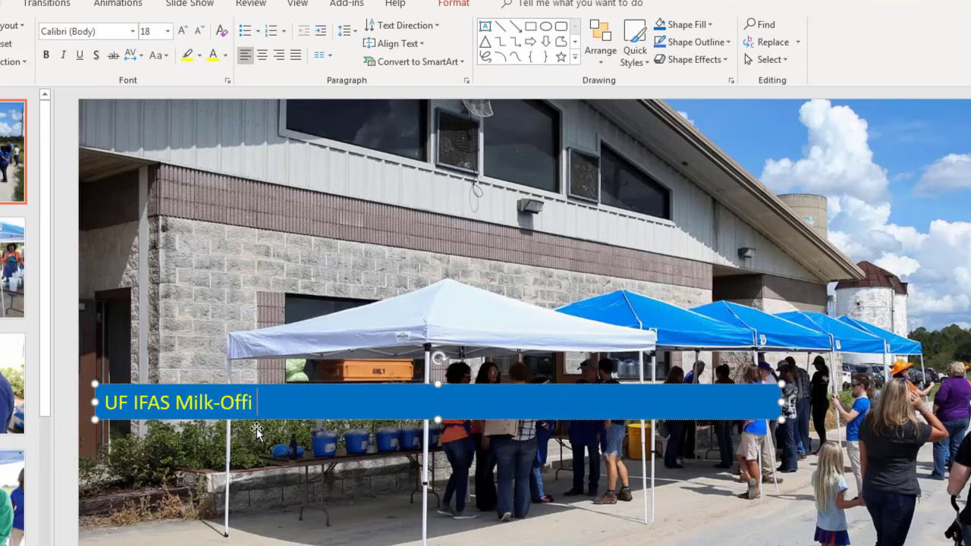
pyautogui.press('BackSpace')
pyautogui.press('BackSpace')
pyautogui.press('BackSpace')
pyautogui.write('Challenge')
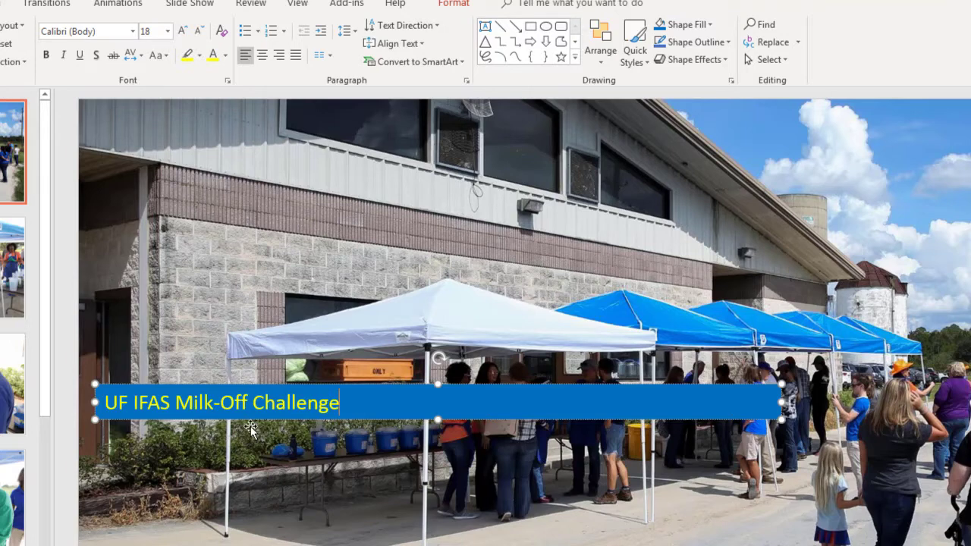
# Right-align the title text inside the blue banner.
pyautogui.click(279, 55)
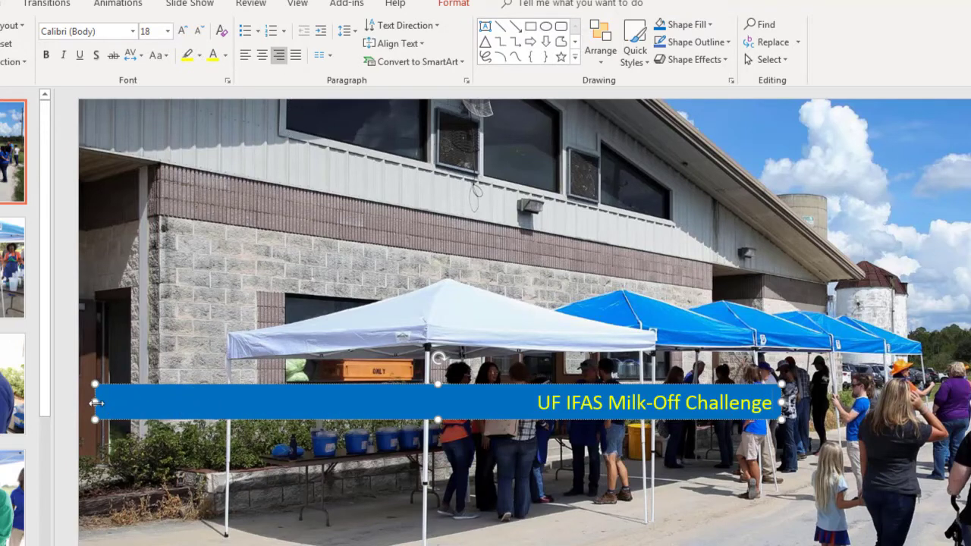
pyautogui.doubleClick(543, 404)
pyautogui.click(539, 404)
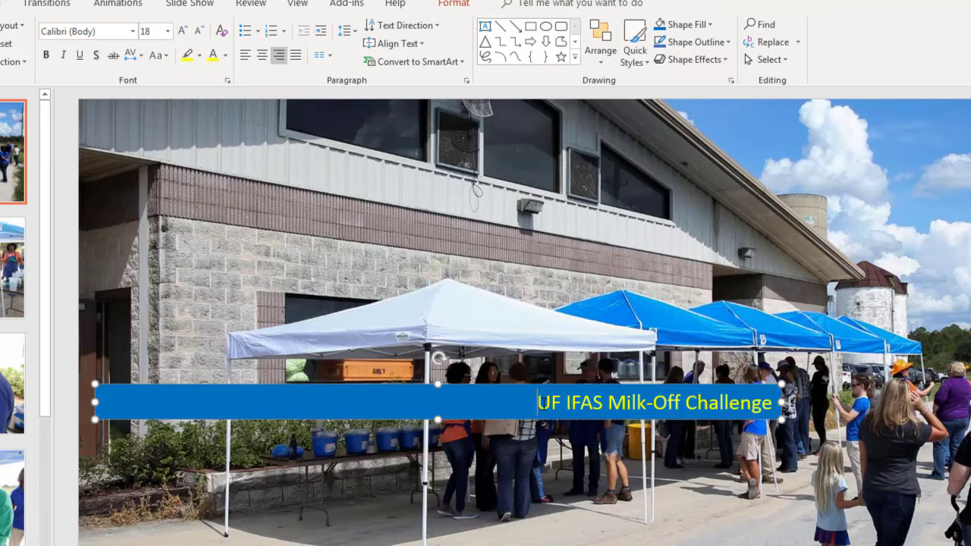
pyautogui.hotkey('ctrl', 'l')
pyautogui.hotkey('ctrl', 'r')
# Set the title text's font size to 36 and move the banner to the slide's left edge, below the people under the tents.
pyautogui.click(540, 395)
pyautogui.hotkey('ctrl', 'a')
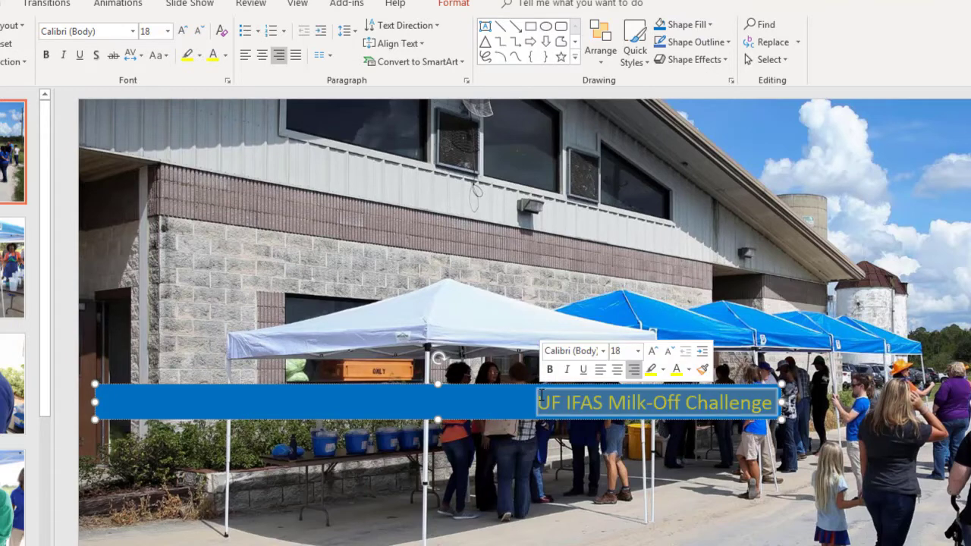
pyautogui.click(168, 32)
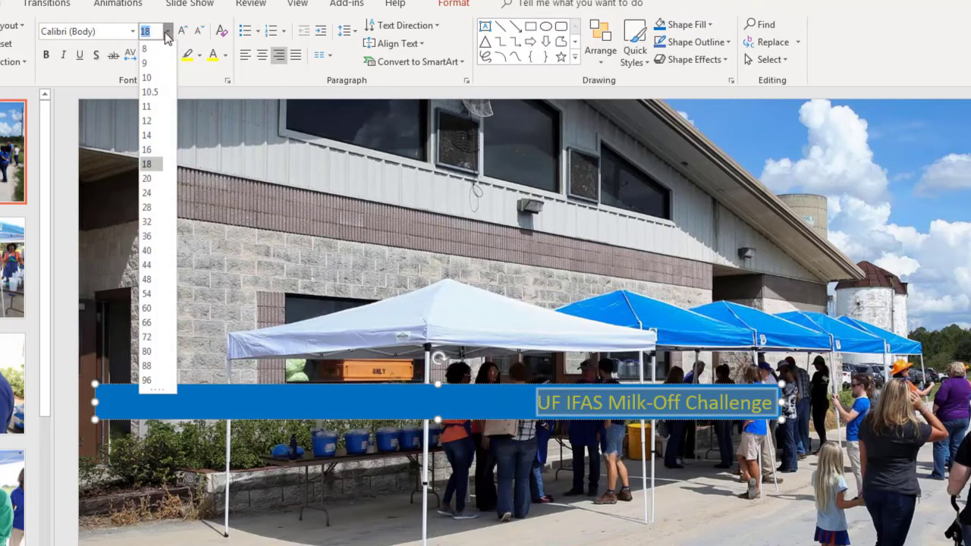
pyautogui.click(157, 242)
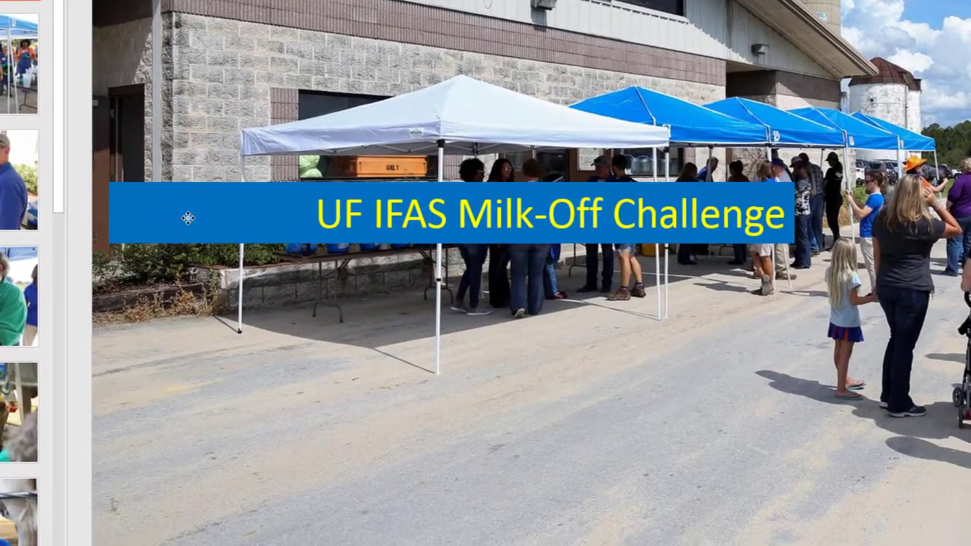
pyautogui.moveTo(189, 217); pyautogui.dragTo(173, 339)
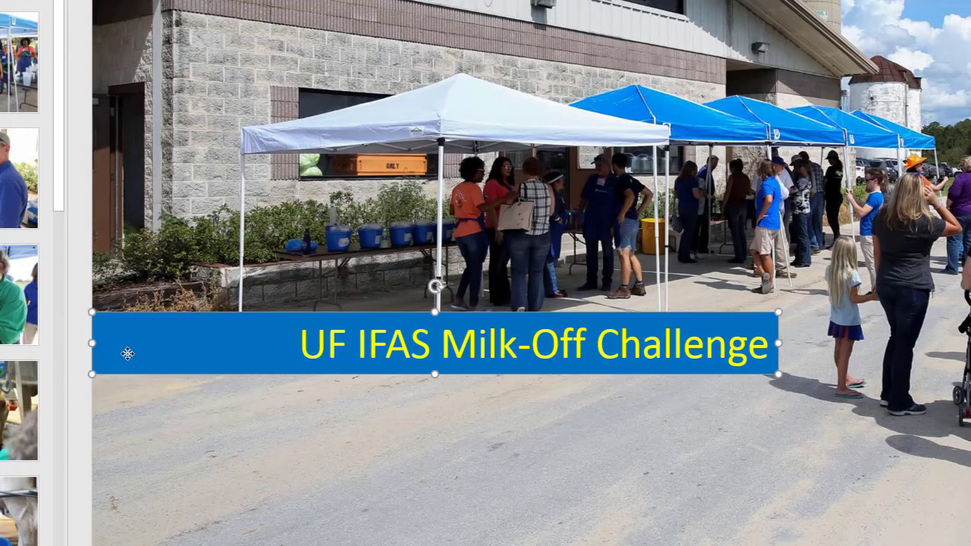
# Duplicate the blue title banner and place the copy directly below the original, aligned to the slide's left edge.
pyautogui.hotkey('ctrl', 'c')
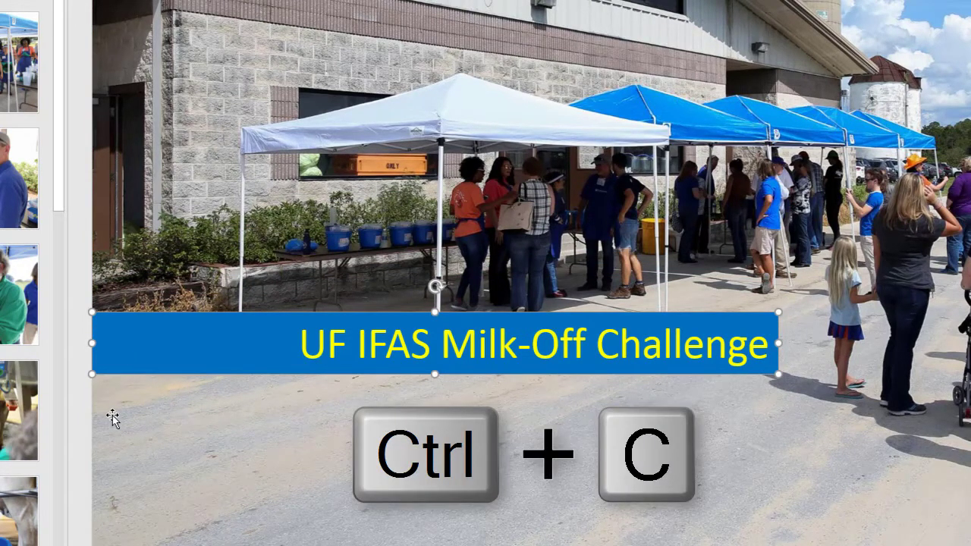
pyautogui.hotkey('ctrl', 'v')
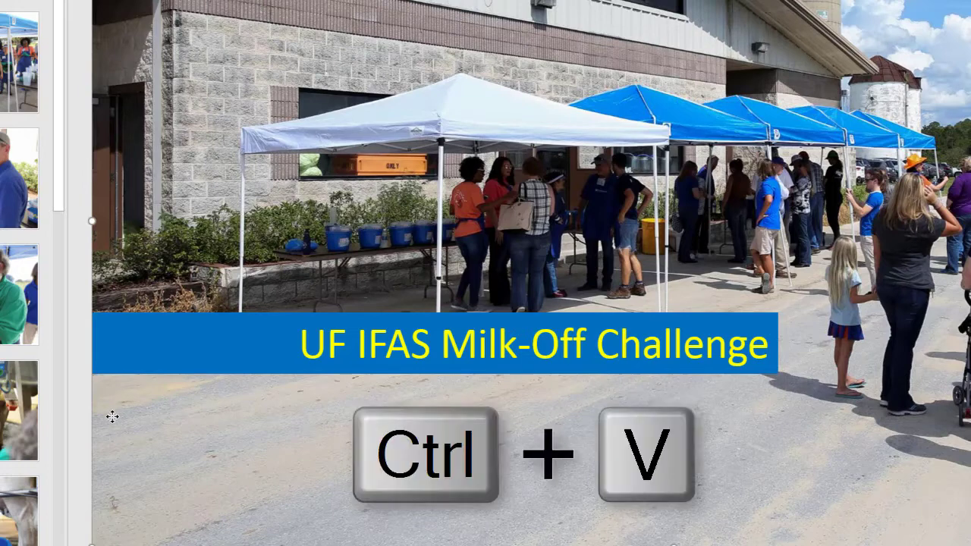
pyautogui.moveTo(156, 354); pyautogui.dragTo(141, 414)
# Replace the text in the lower banner with "Dairy Research Unit".
pyautogui.doubleClick(315, 422)
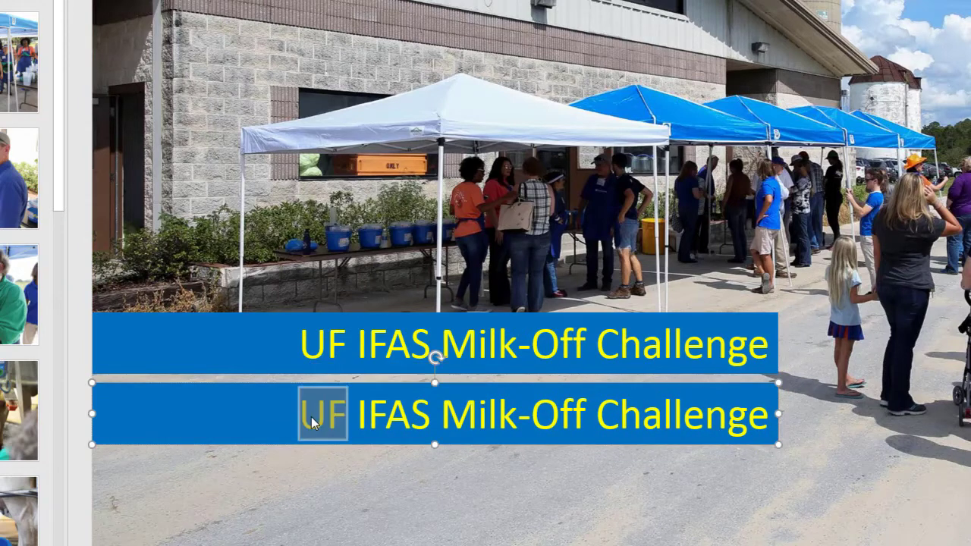
pyautogui.tripleClick(315, 419)
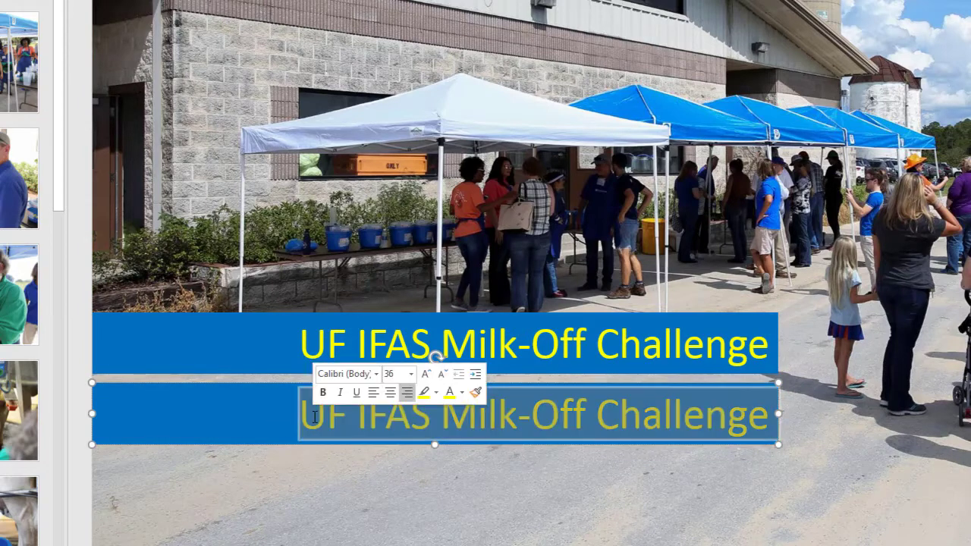
pyautogui.write('Dari')
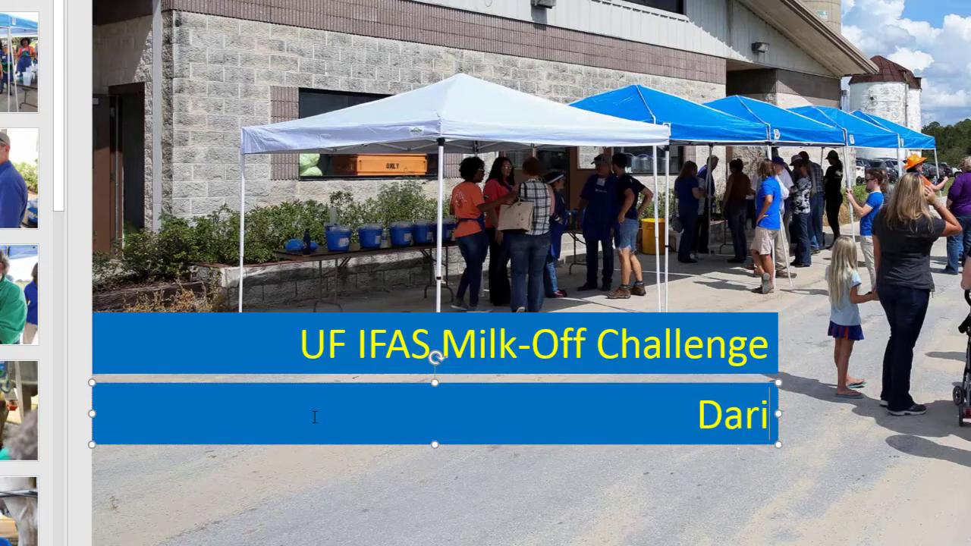
pyautogui.press('BackSpace')
pyautogui.press('BackSpace')
pyautogui.write('iry R')
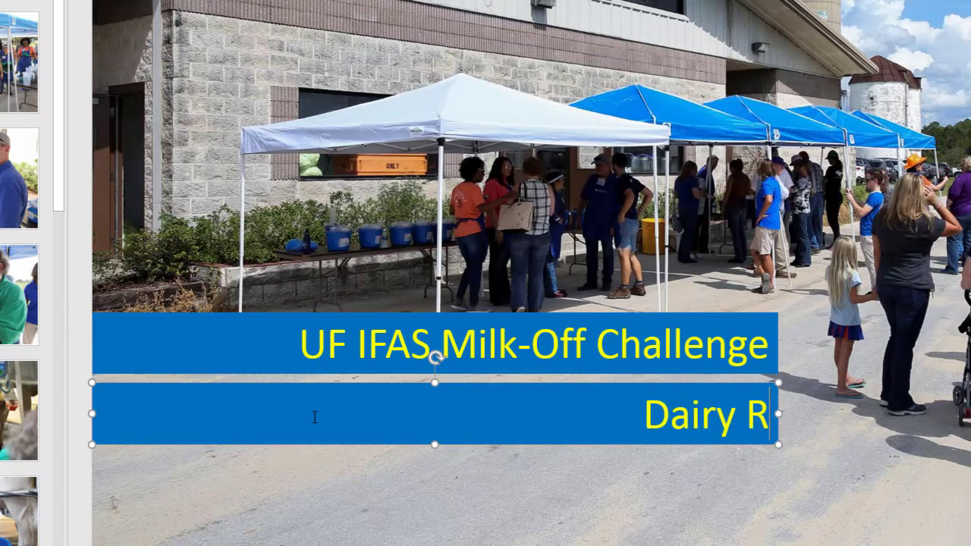
pyautogui.write('esearc')
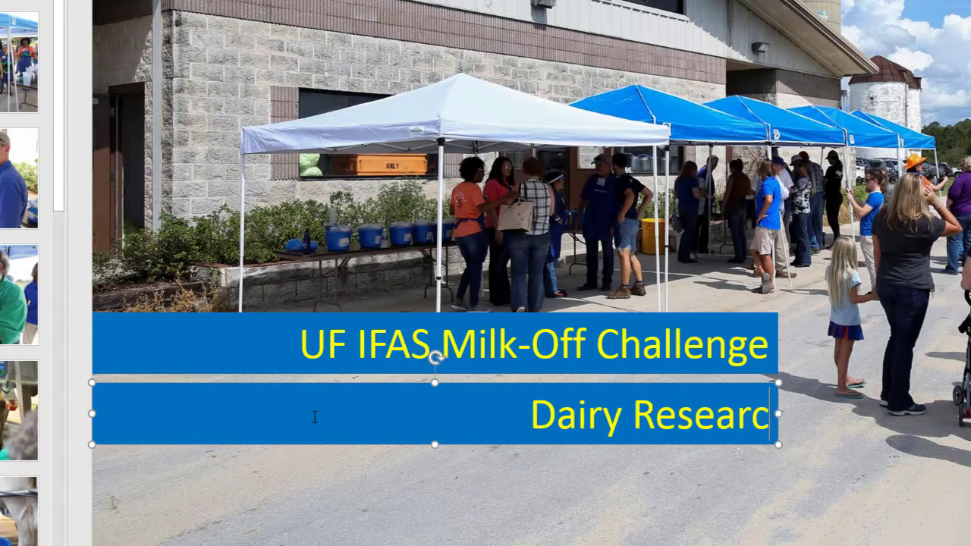
pyautogui.write('h Unit')
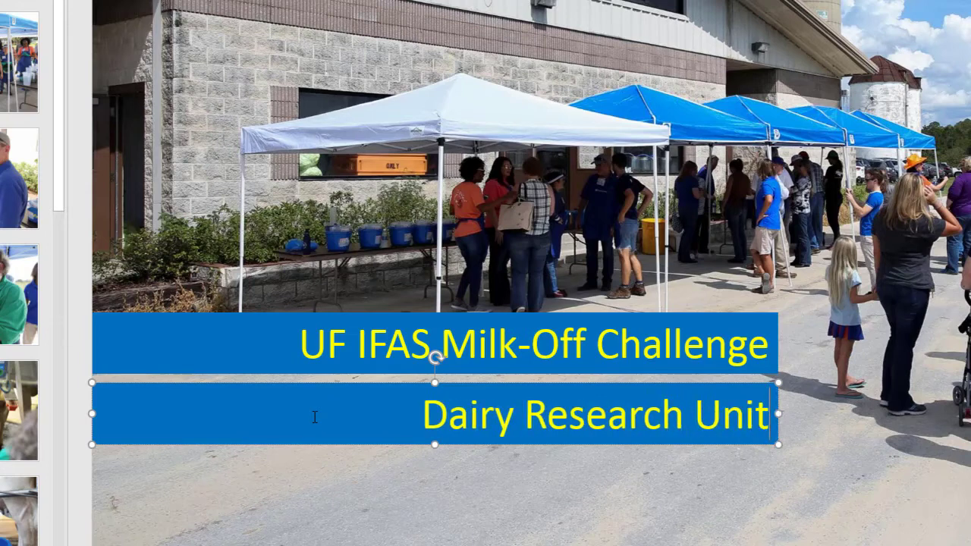